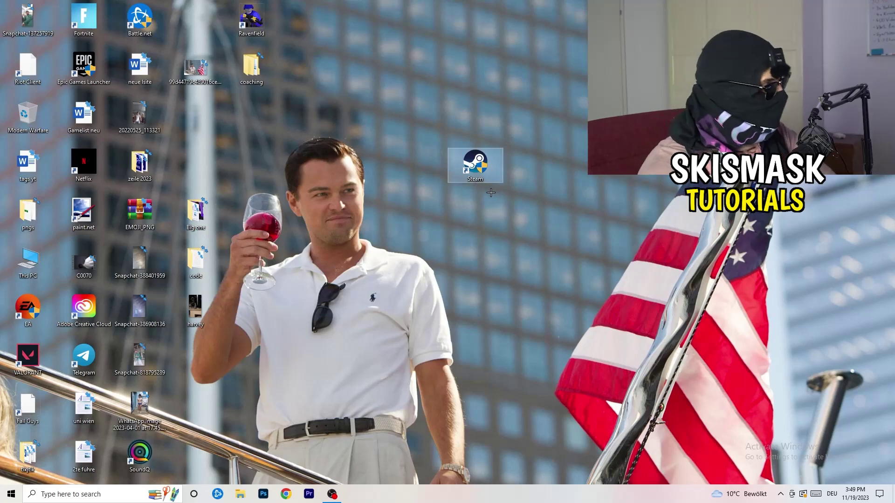
Open the Steam desktop shortcut's properties, review its compatibility mode and administrator settings, and accept them
right_click(481, 163)
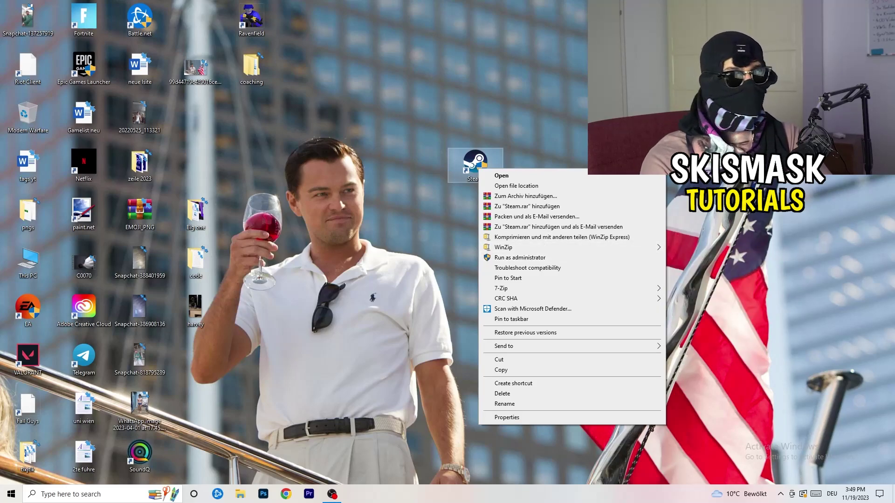
click(517, 418)
drag(559, 173, 395, 129)
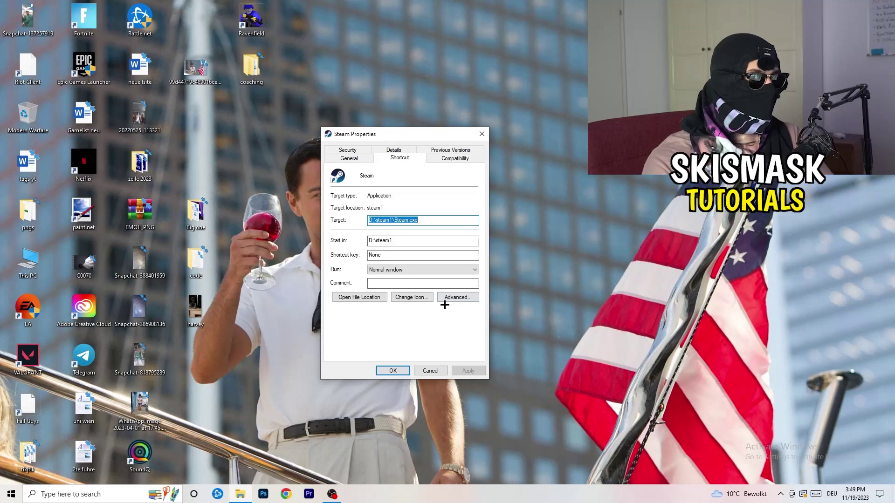
click(459, 158)
drag(411, 137, 517, 98)
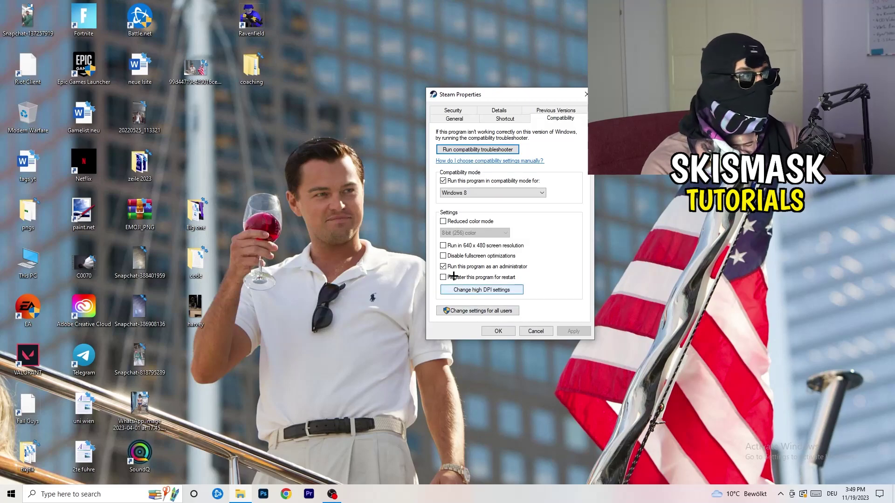
click(497, 193)
click(497, 193)
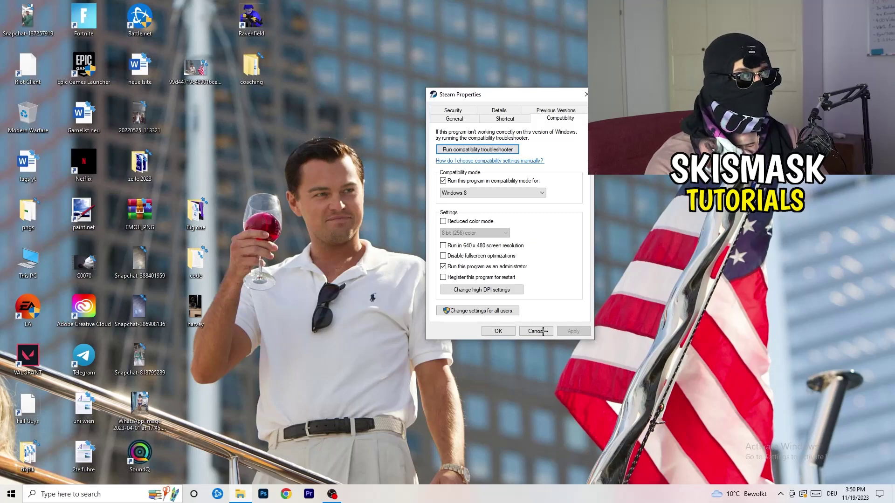
click(502, 331)
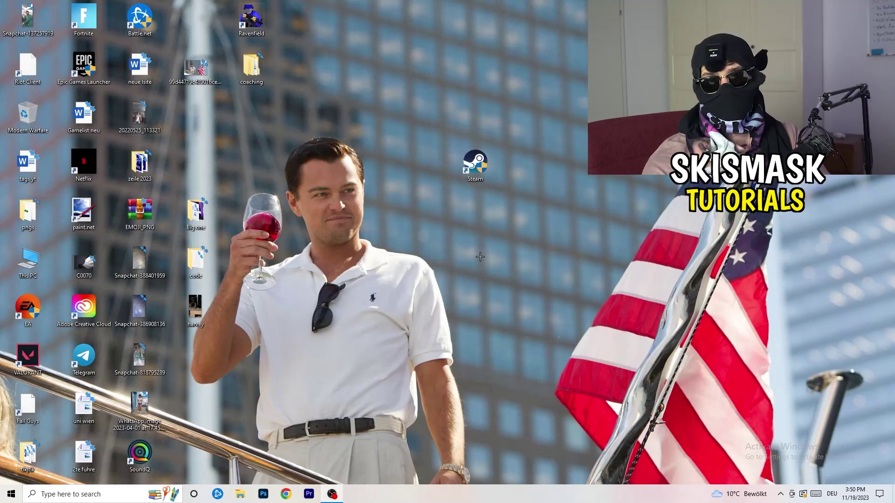
Move the Steam shortcut across the desktop toward the other icons and recheck its compatibility settings
drag(478, 167, 423, 167)
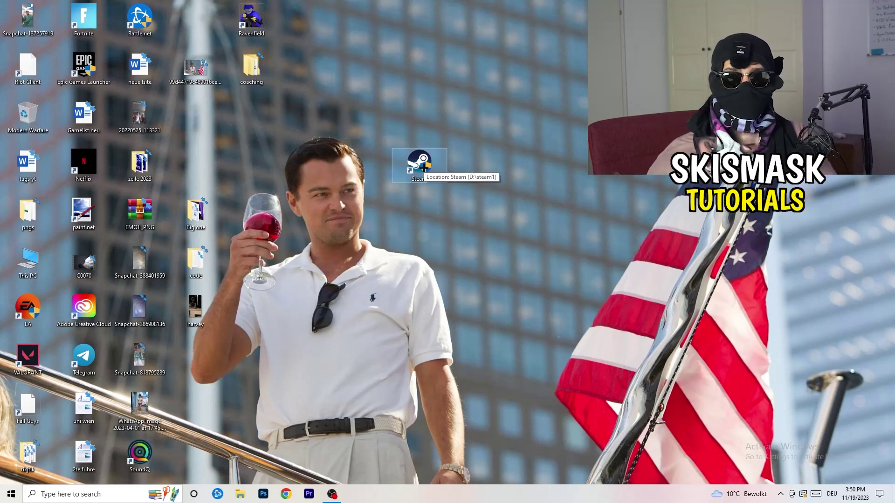
drag(423, 166, 312, 166)
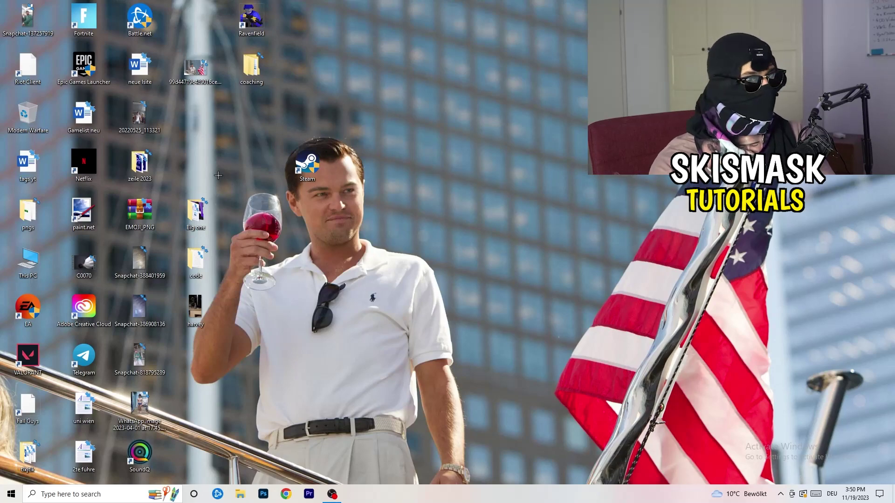
right_click(309, 173)
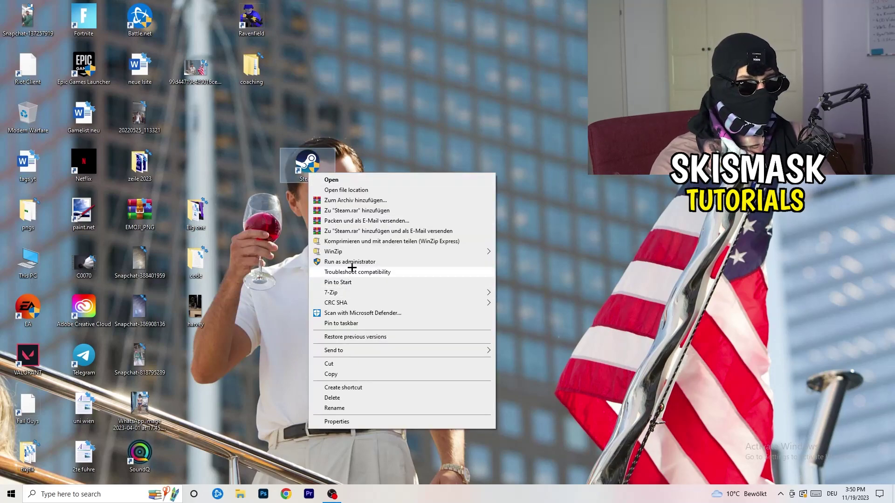
click(336, 421)
click(445, 204)
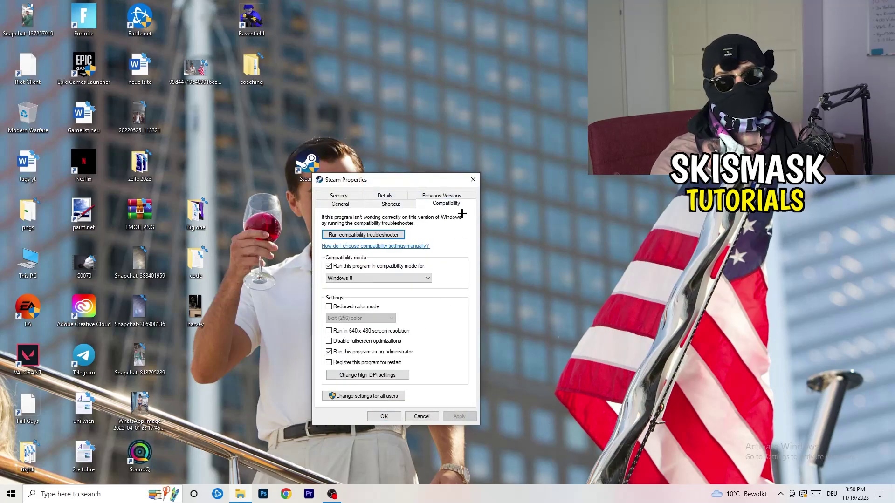
click(473, 181)
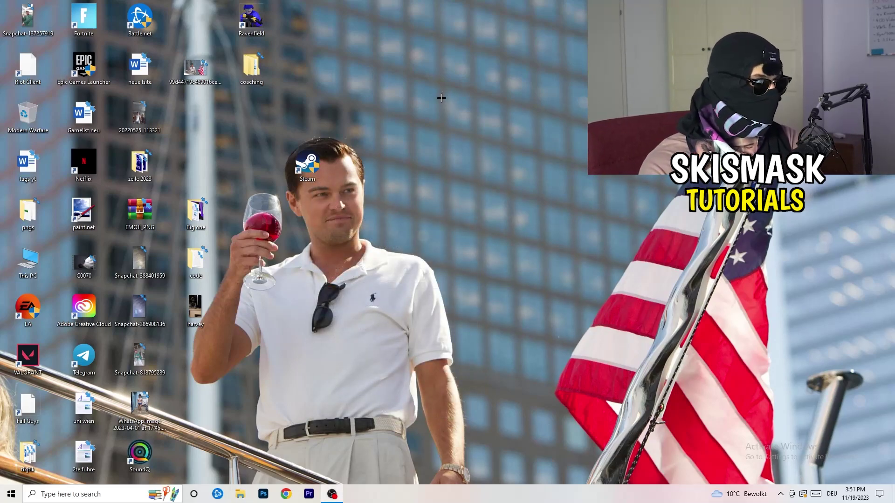
Open Task Manager and maximize its window
mouse_move(473, 494)
mouse_down()
mouse_move(764, 259)
mouse_move(455, 470)
mouse_move(456, 497)
mouse_up()
right_click(456, 497)
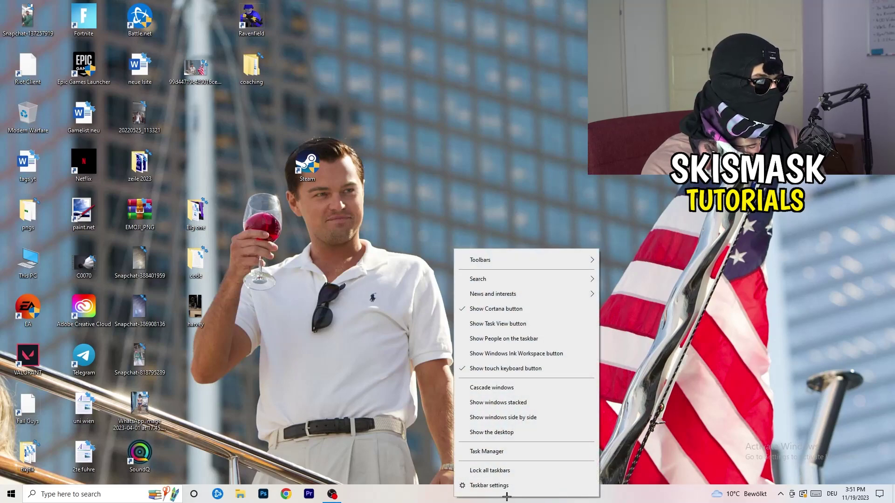
click(498, 451)
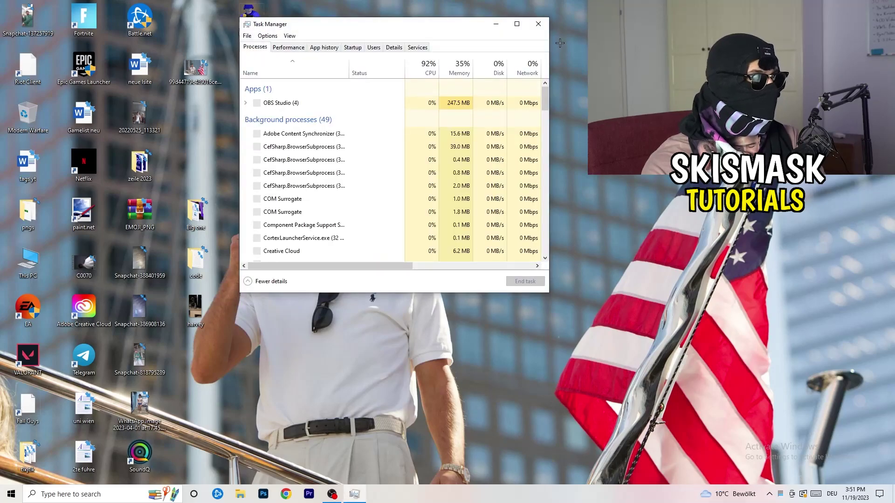
click(517, 22)
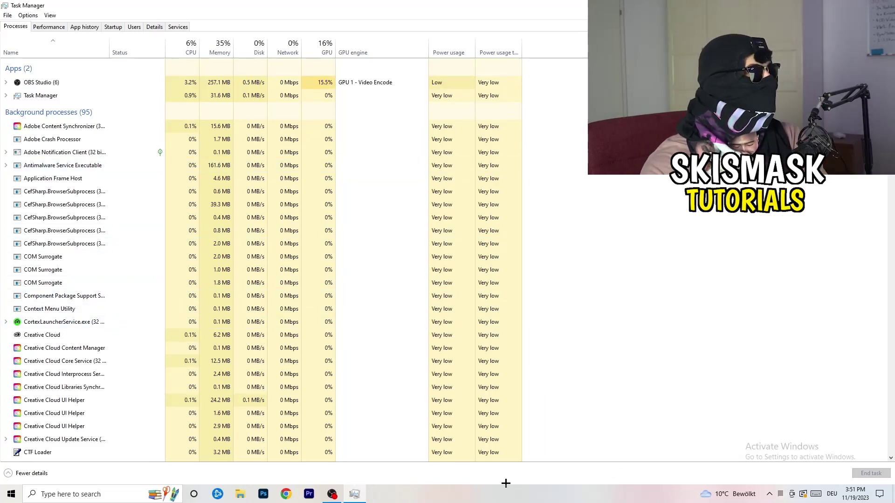
In the detailed process list, show the priority options for a Creative Cloud UI Helper process
click(148, 27)
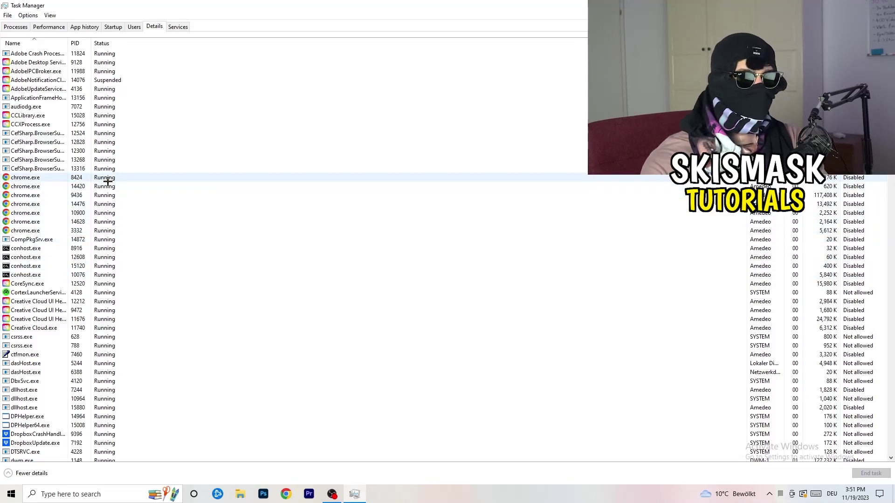
scroll(108, 182, down, 3)
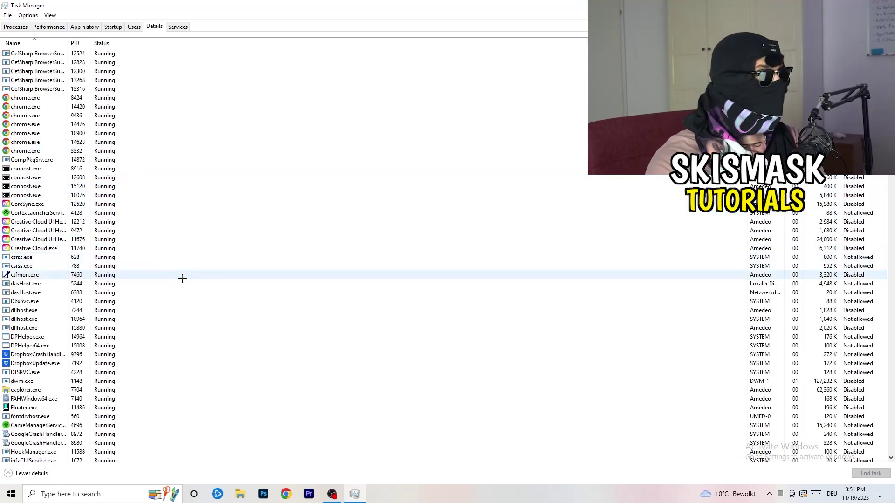
right_click(37, 239)
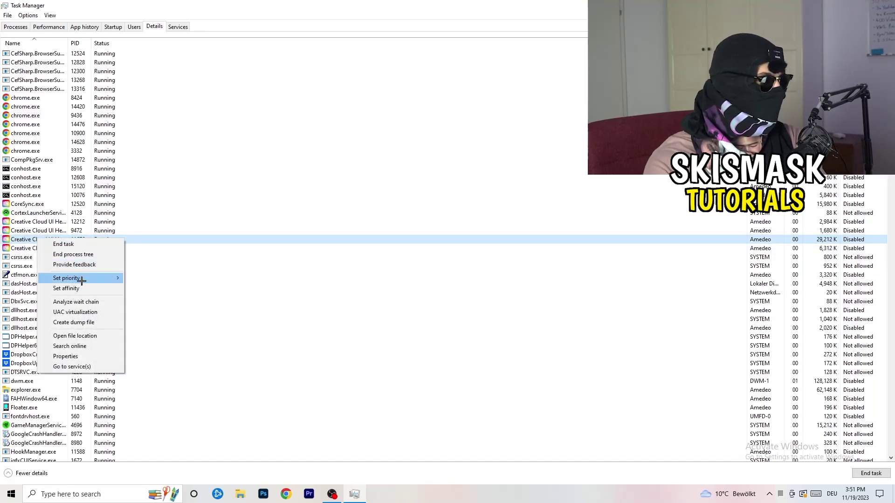
mouse_move(82, 281)
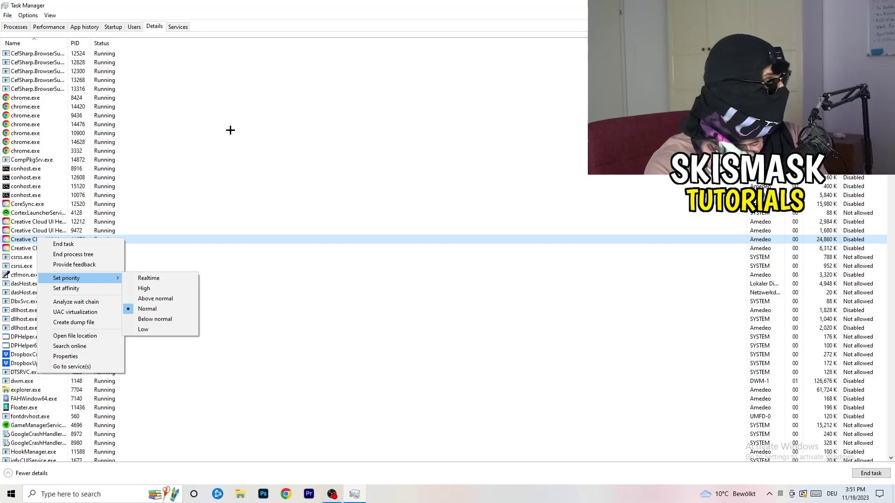
Review the startup apps and show the available actions for File Association Helper without disabling it
click(118, 28)
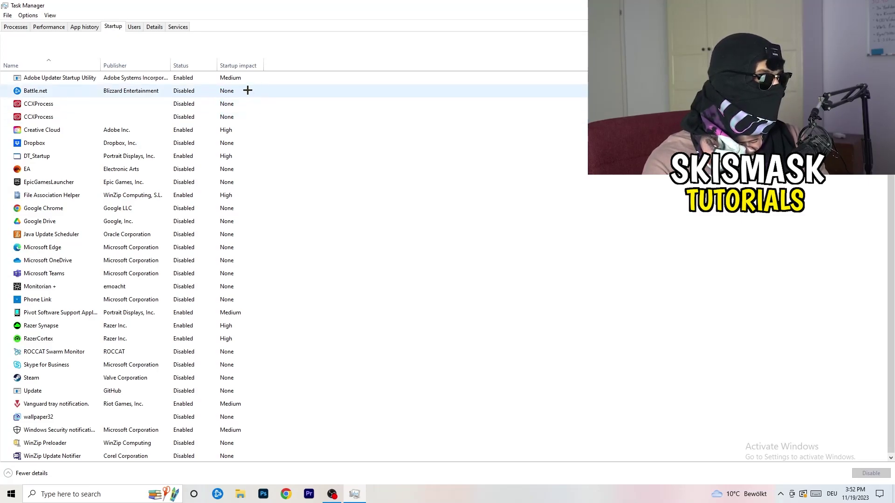
scroll(266, 269, down, 1)
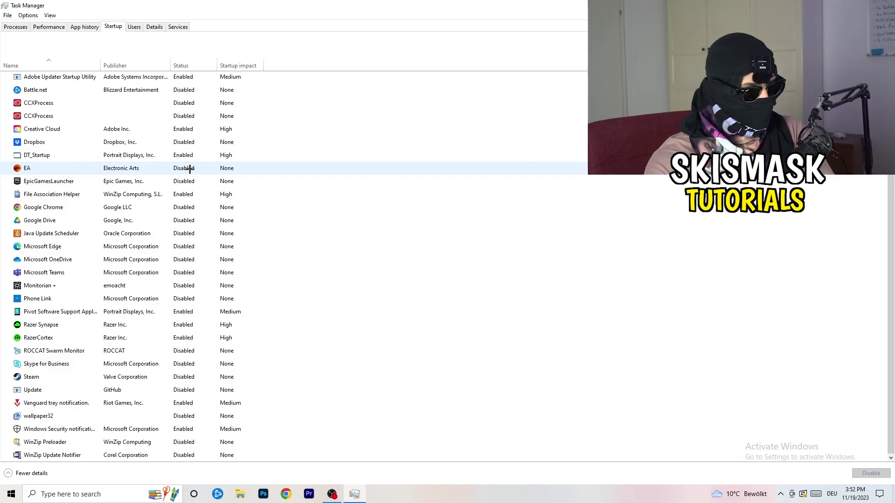
right_click(189, 195)
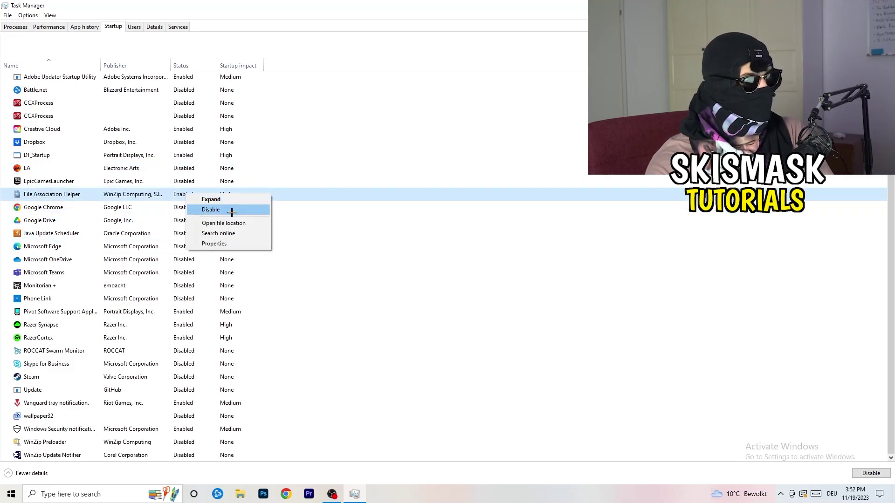
click(366, 67)
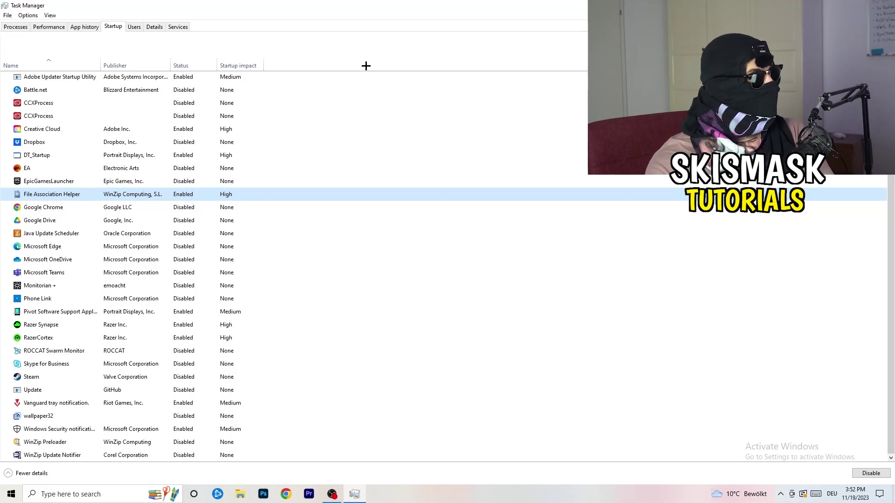
Sort the running processes by CPU usage and by GPU usage, ending with GPU usage in ascending order
click(21, 27)
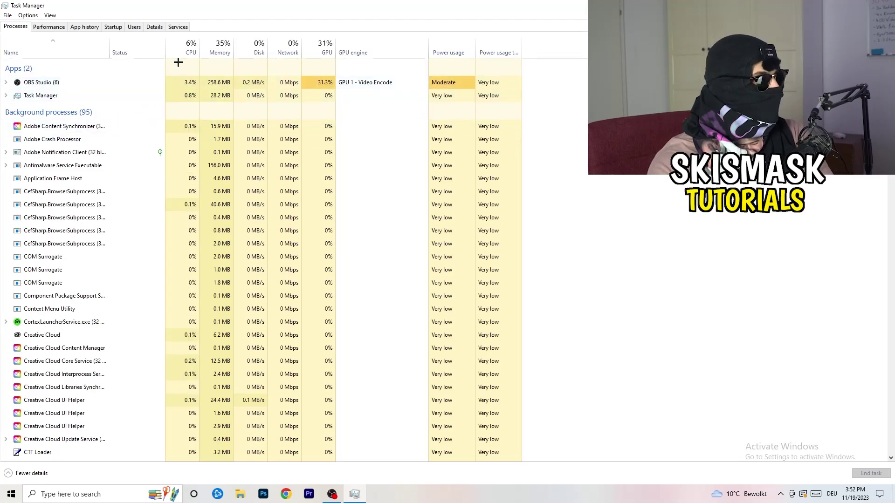
click(190, 39)
click(322, 44)
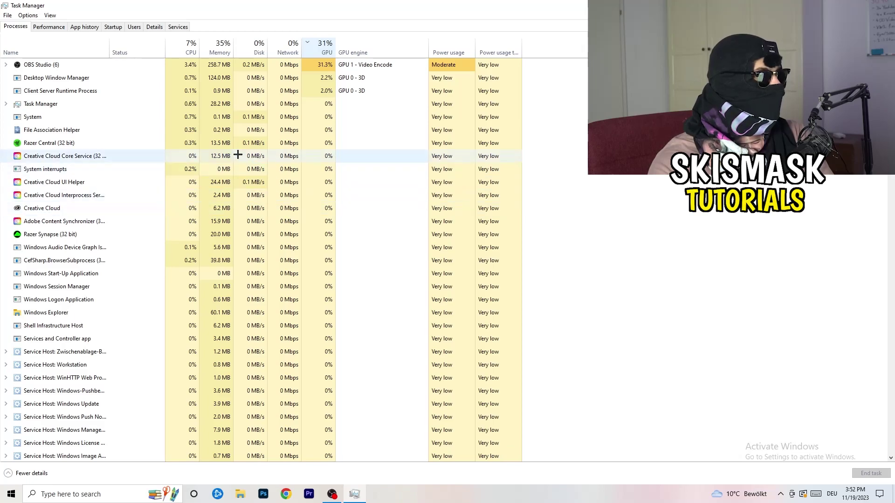
click(322, 46)
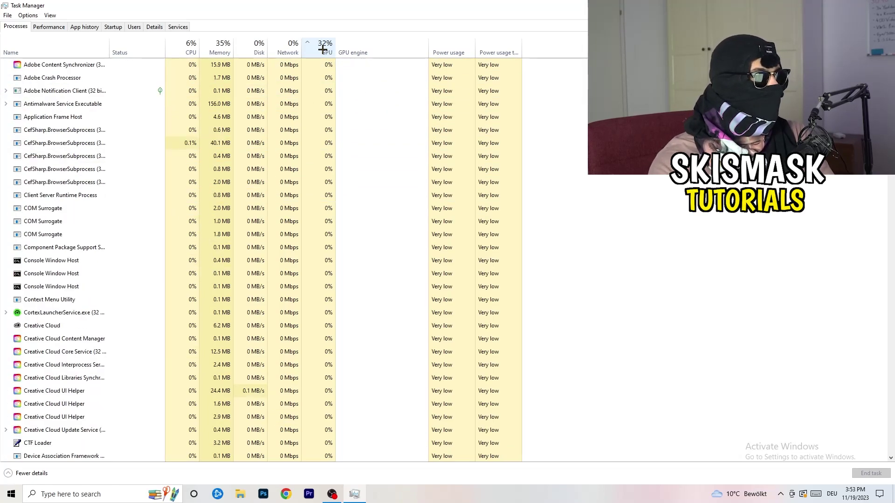
Examine the full process list and show the available actions for the Microsoft Windows Search Indexer without ending it
scroll(329, 145, down, 15)
scroll(331, 148, up, 13)
scroll(330, 147, up, 2)
scroll(330, 142, down, 10)
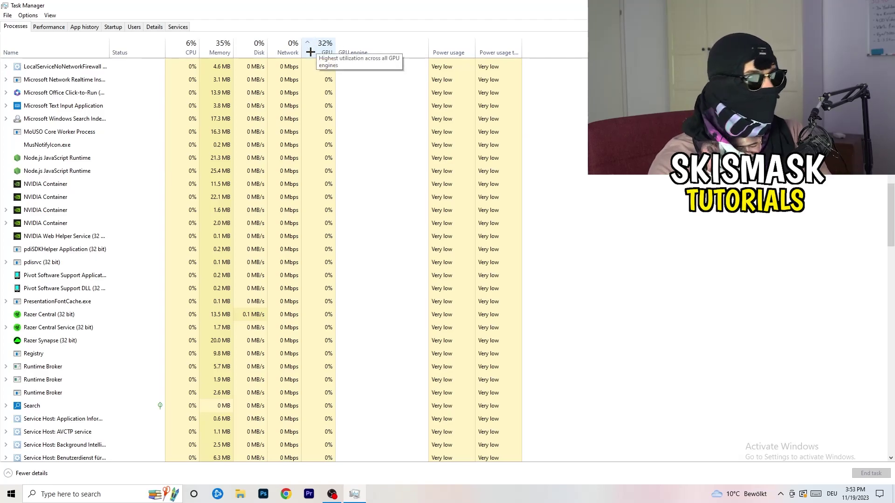
right_click(303, 117)
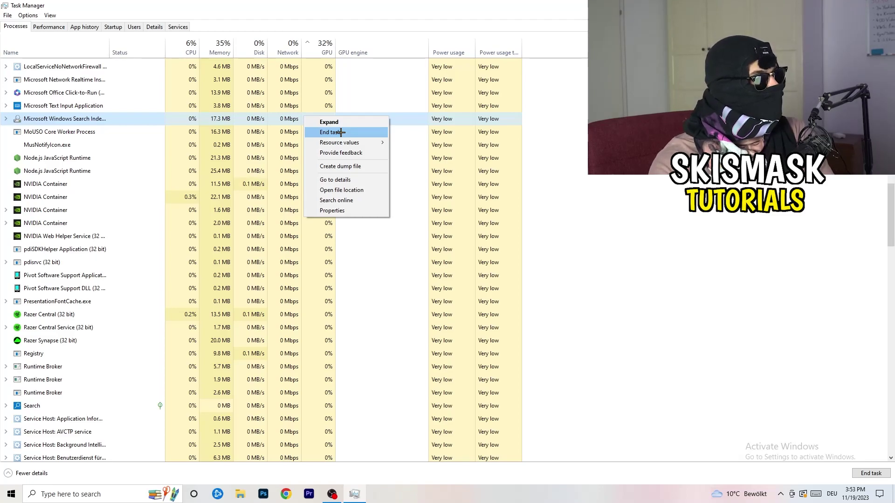
click(186, 47)
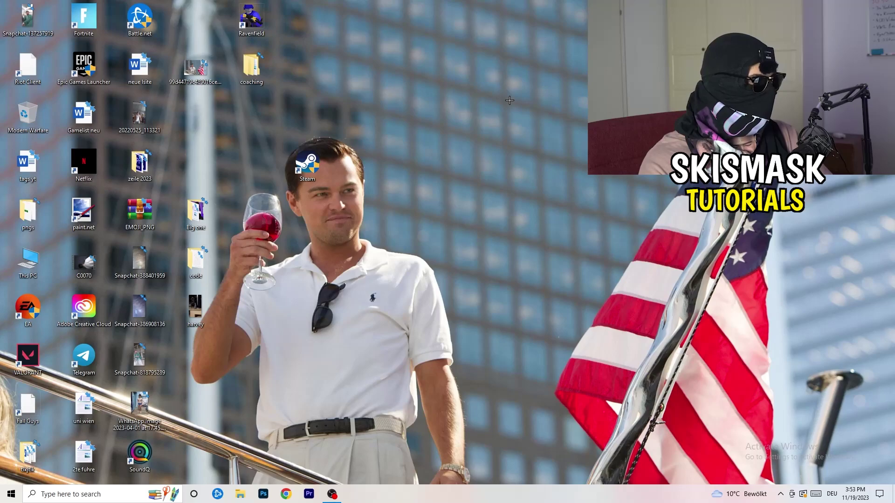
Open the Windows Gaming settings and review the Xbox Game Bar, Captures and Game Mode options
click(4, 498)
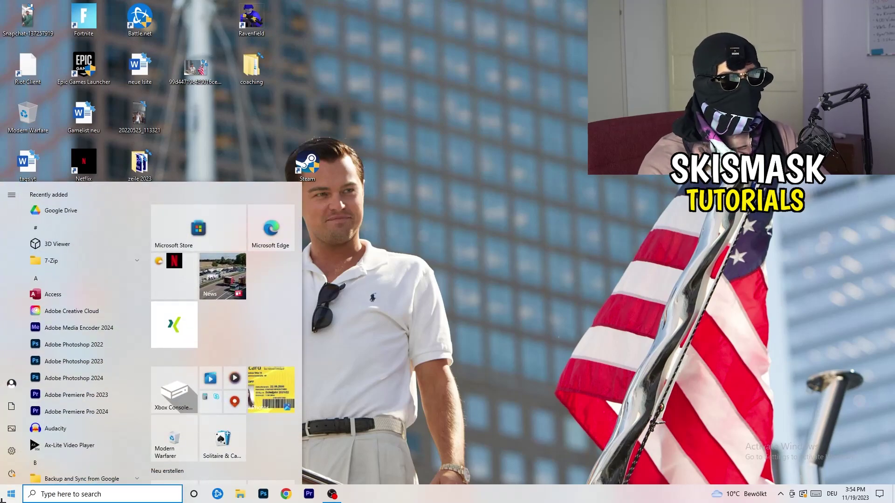
click(11, 451)
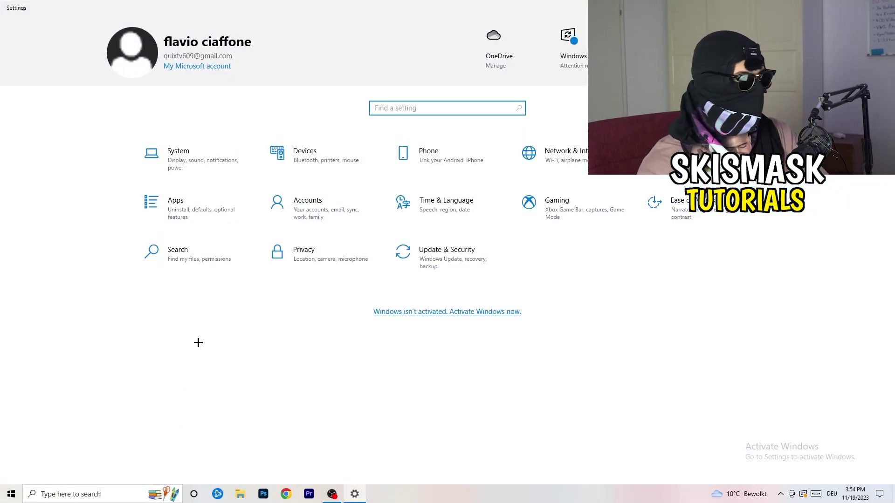
click(531, 206)
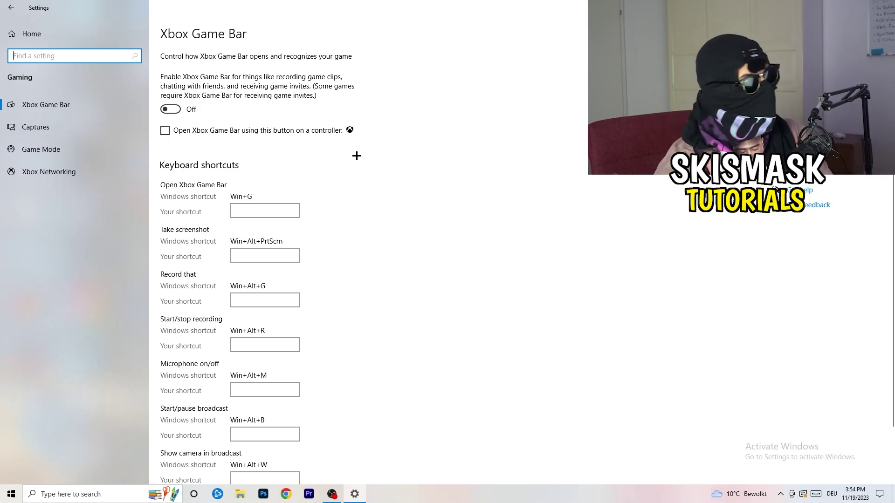
click(80, 123)
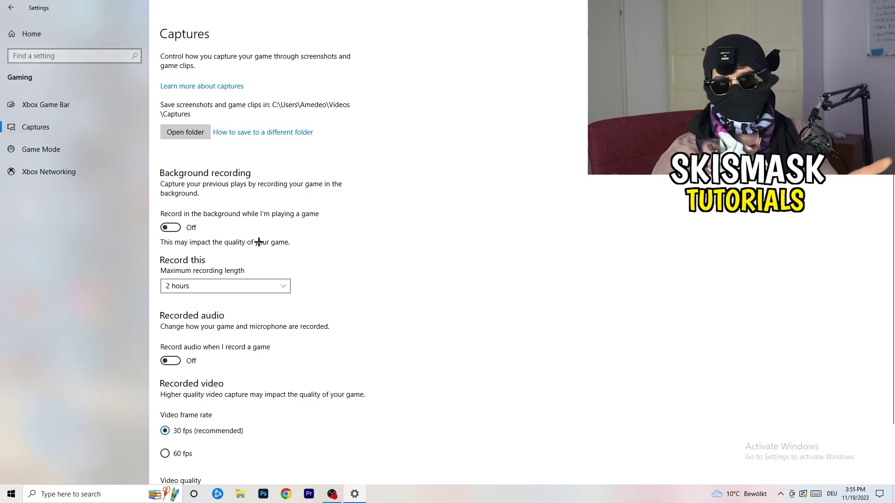
scroll(257, 241, down, 3)
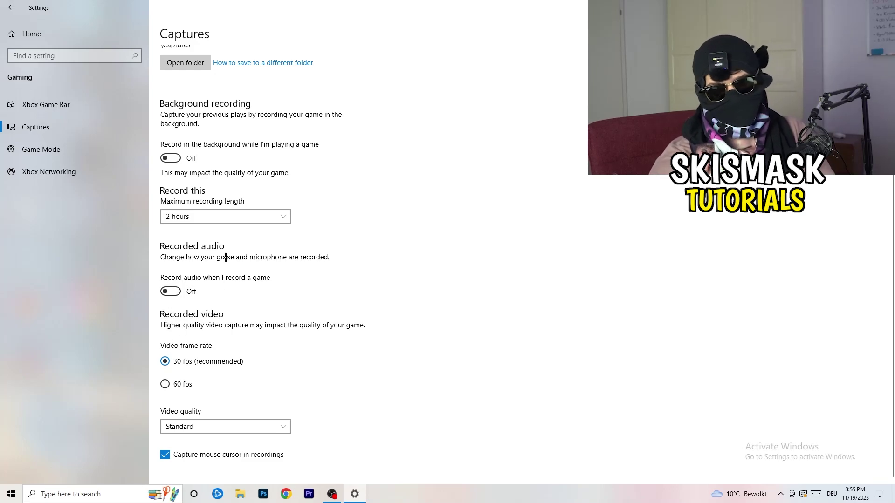
click(41, 149)
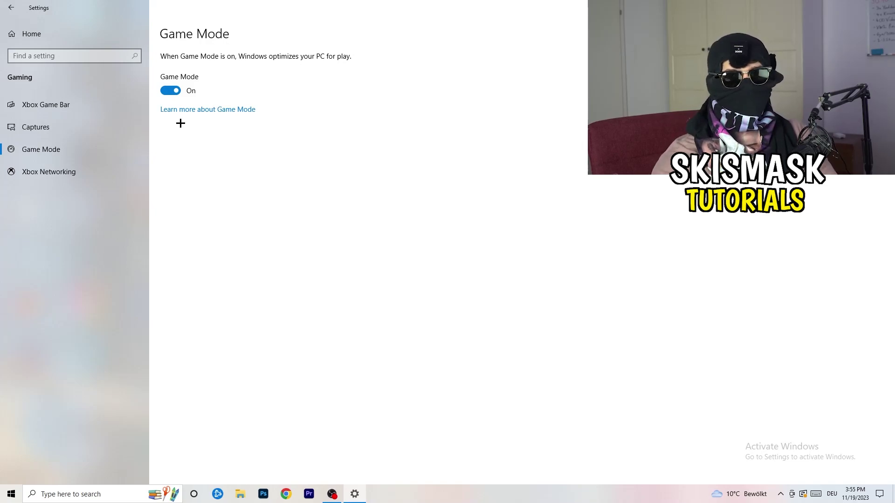
Return to the Settings home page and open the Windows Update page under Update & Security
click(11, 8)
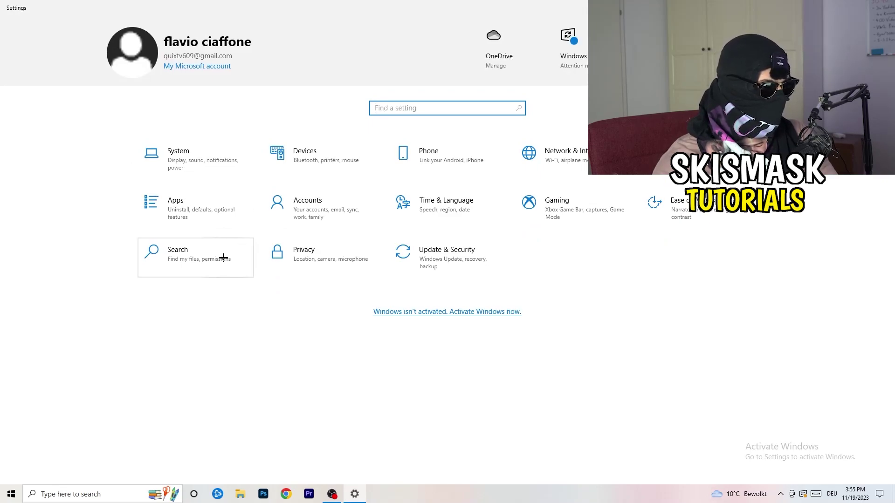
click(468, 269)
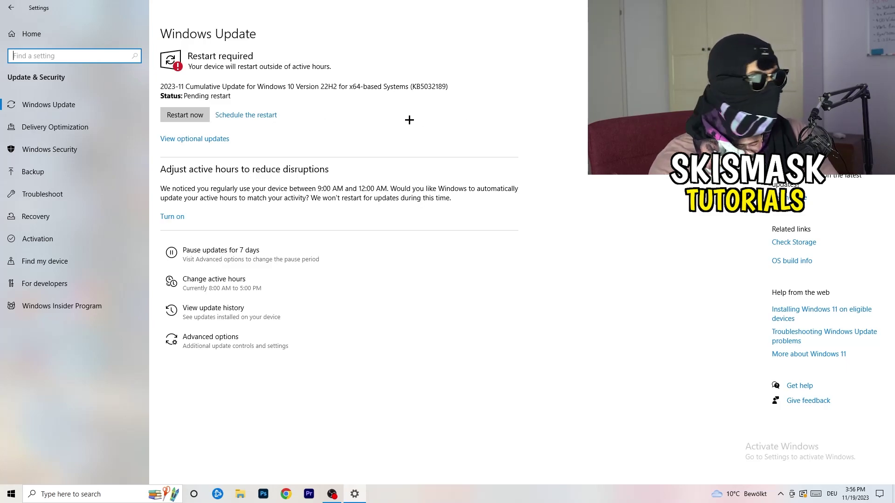
key(super+Down)
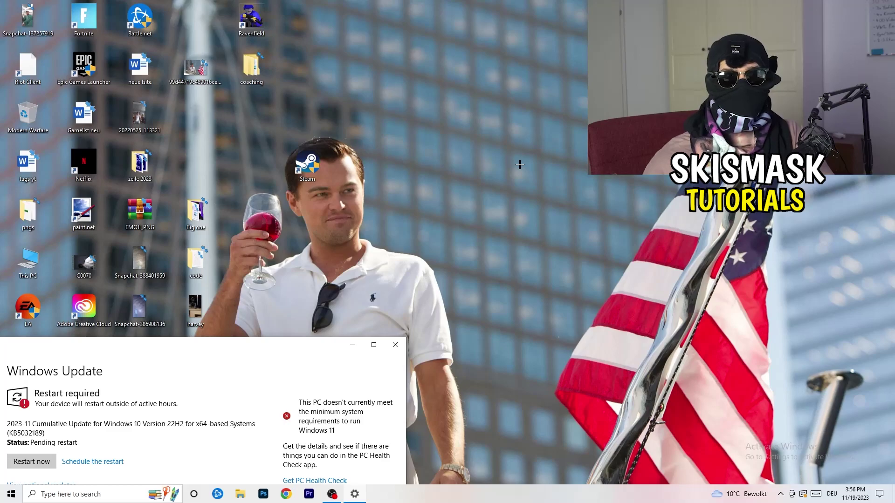
click(373, 345)
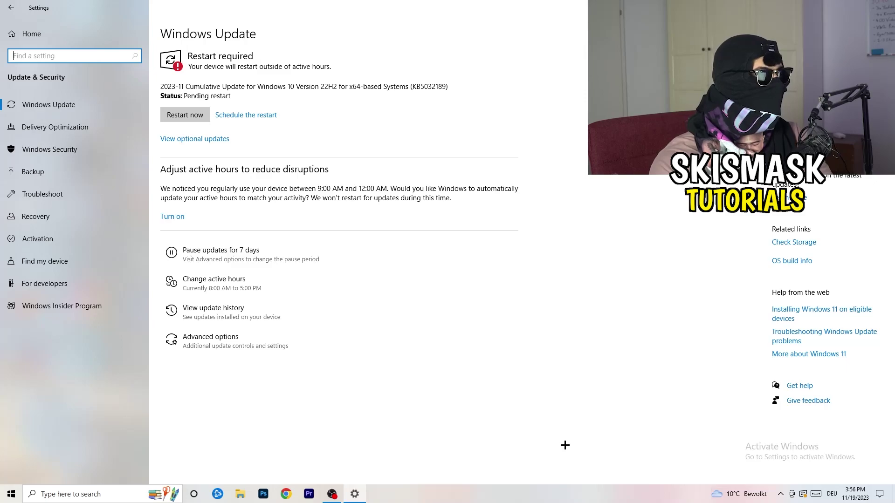
Open the System Display settings from the Settings home page and review the scale and display resolution options
click(11, 8)
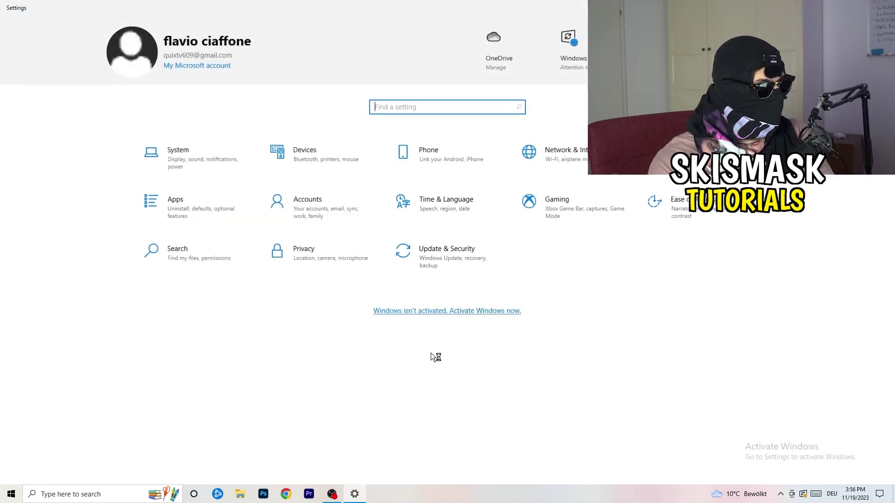
click(205, 158)
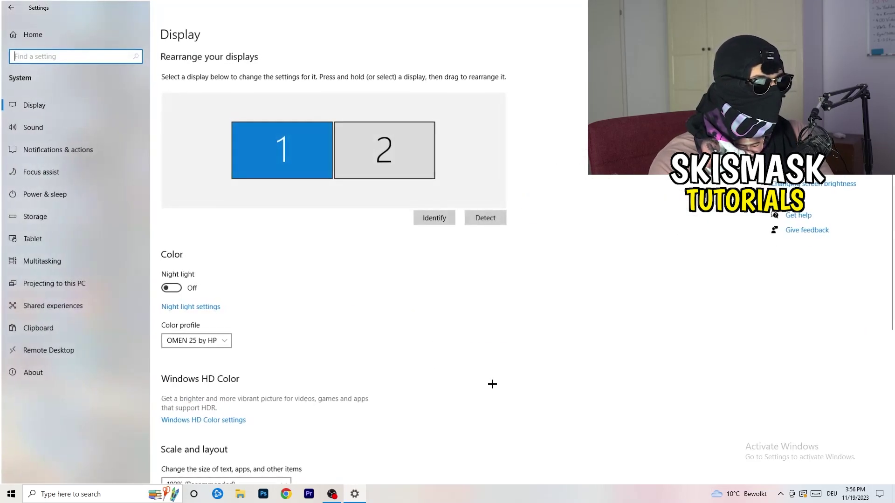
click(215, 62)
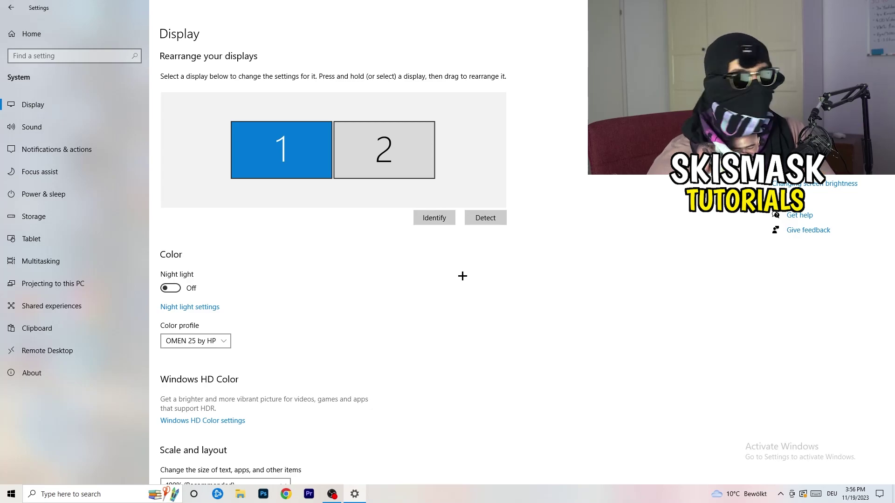
scroll(351, 234, down, 5)
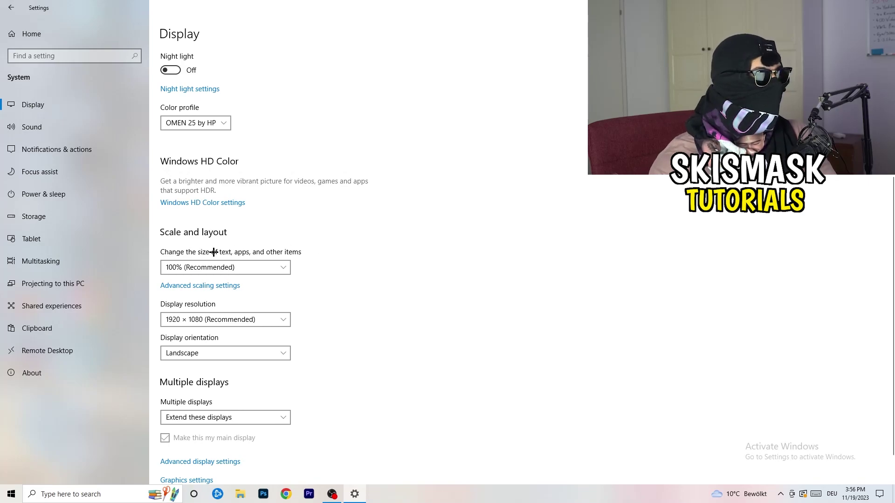
scroll(214, 252, down, 2)
click(242, 286)
click(441, 251)
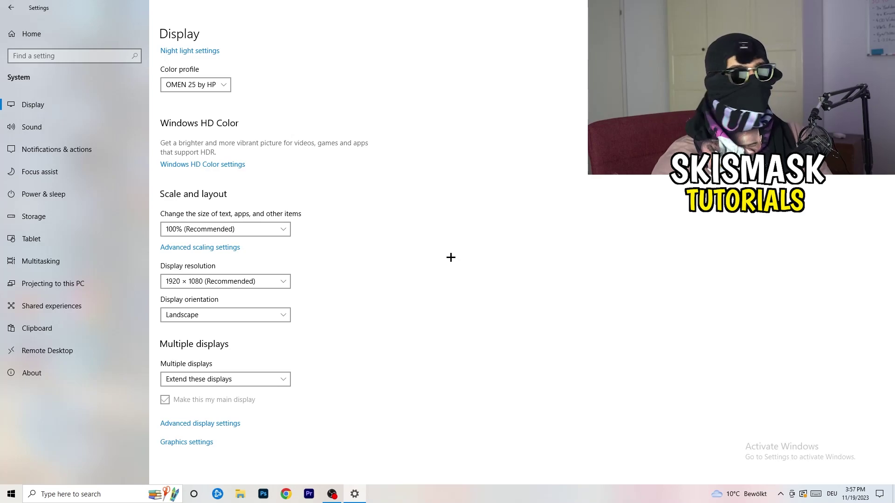
Open the additional power settings from Power & sleep, review the preferred and additional power plans, and close Power Options
click(60, 195)
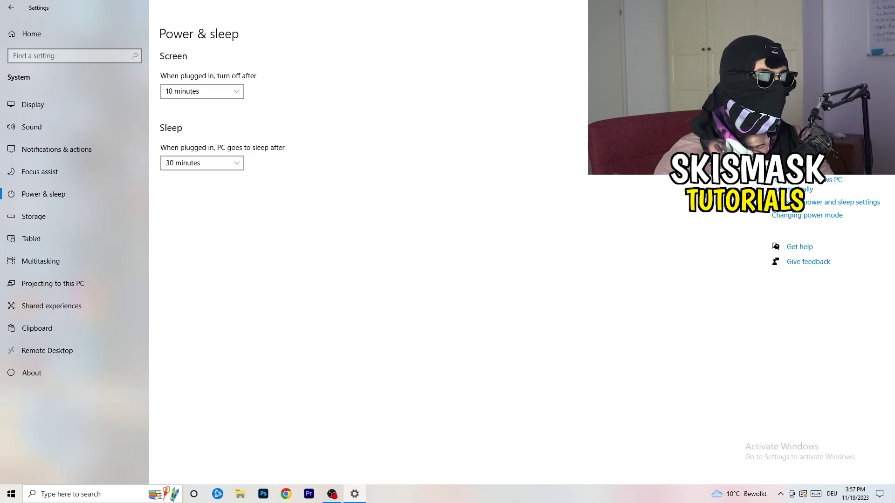
click(810, 132)
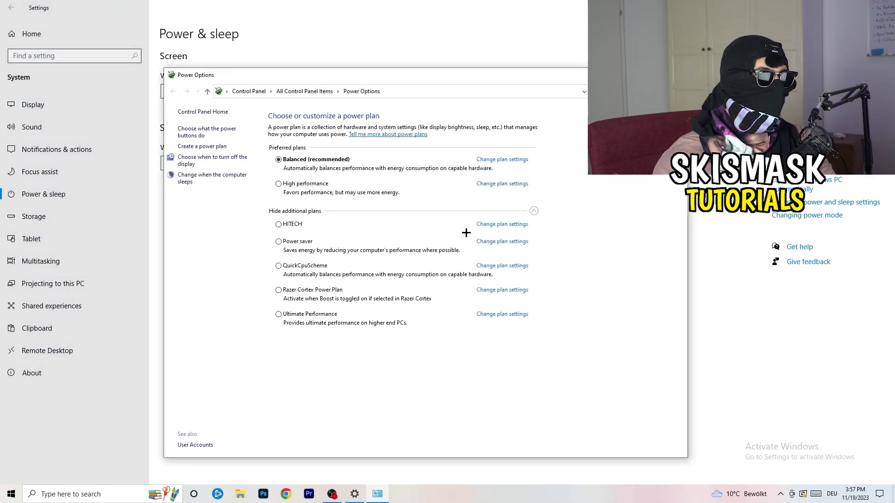
click(534, 211)
click(535, 212)
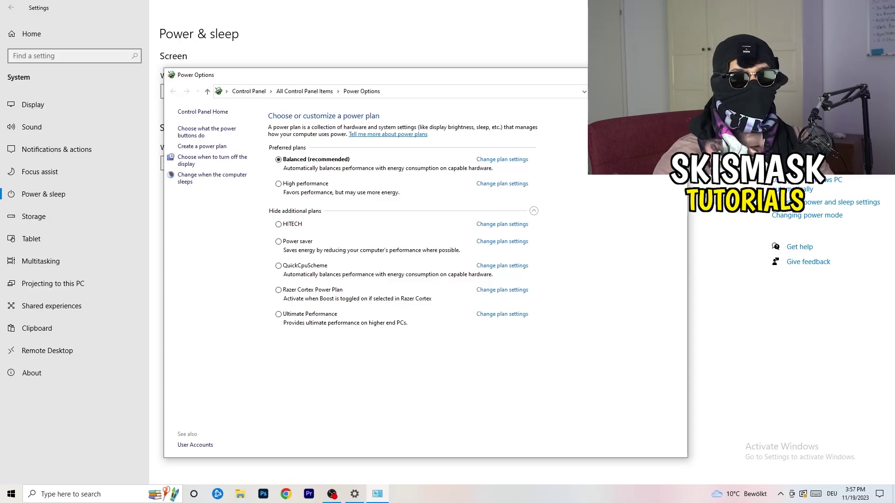
click(676, 74)
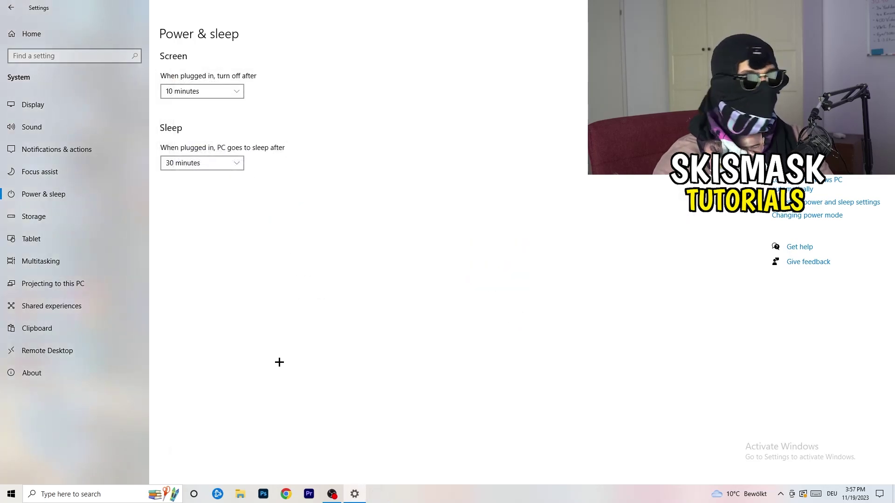
Review the Storage page and the Storage Sense configuration options, then close Settings
click(55, 216)
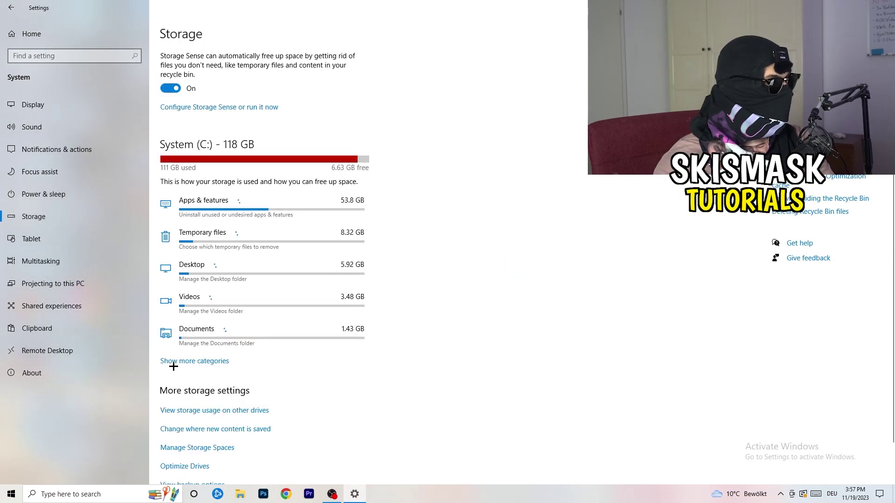
click(199, 108)
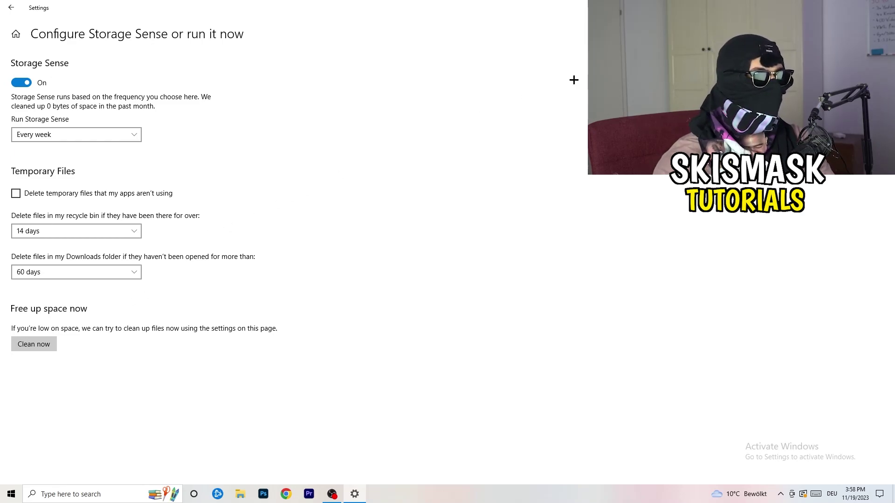
key(alt+F4)
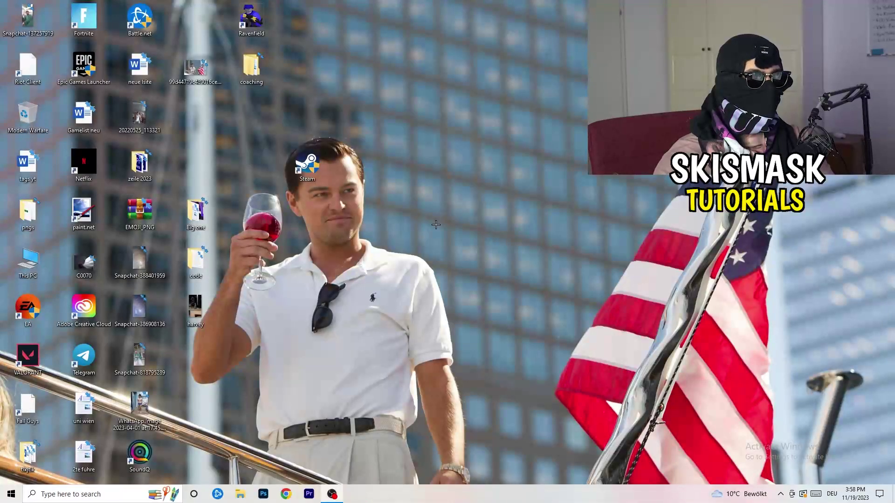